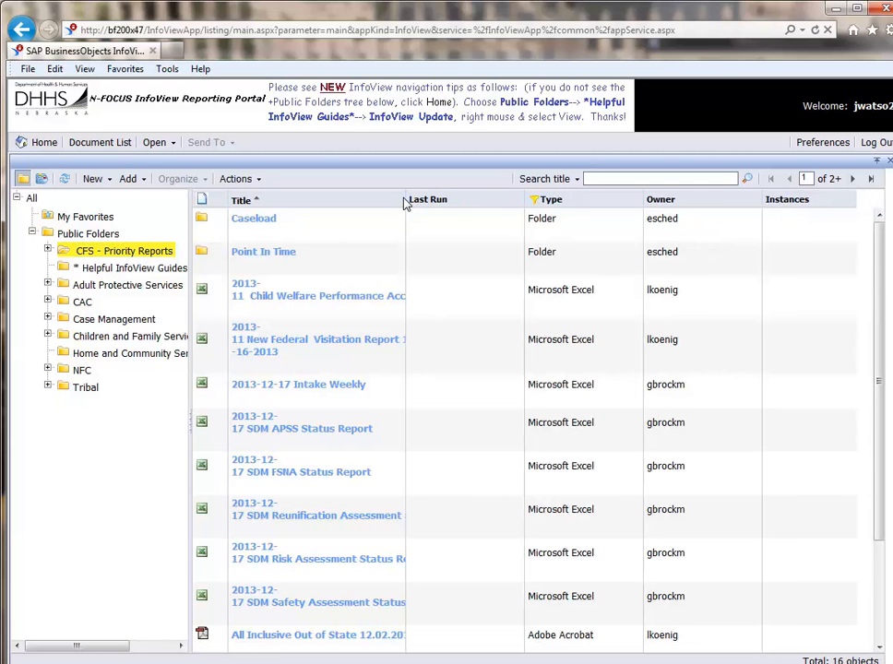
# Widen the report list's Title column to fit the full names and open the 2013-12-17 Intake Weekly report.
pyautogui.moveTo(403, 199); pyautogui.dragTo(508, 211)
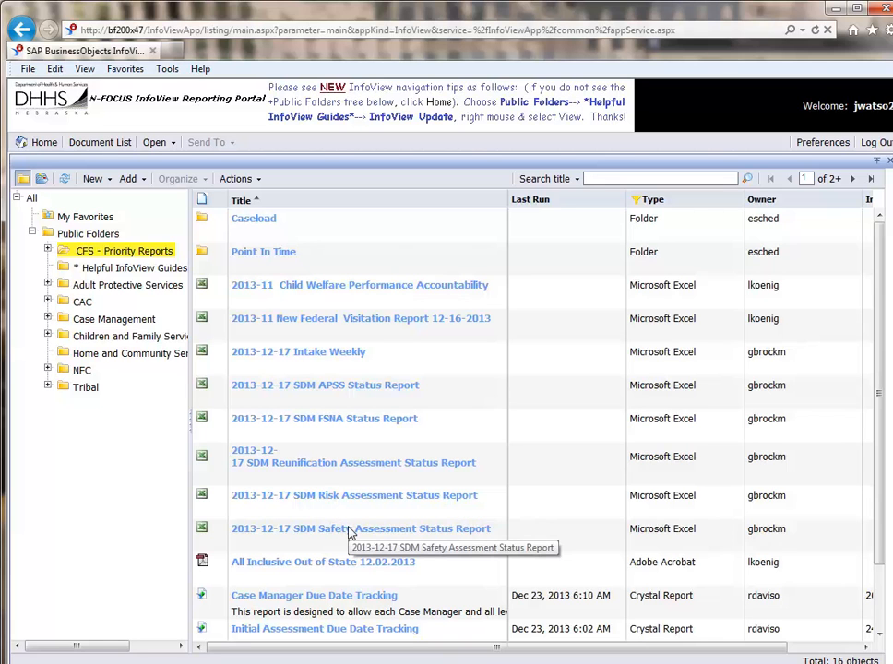
pyautogui.moveTo(878, 387)
pyautogui.mouseDown()
pyautogui.moveTo(878, 424)
pyautogui.moveTo(878, 389)
pyautogui.mouseUp()
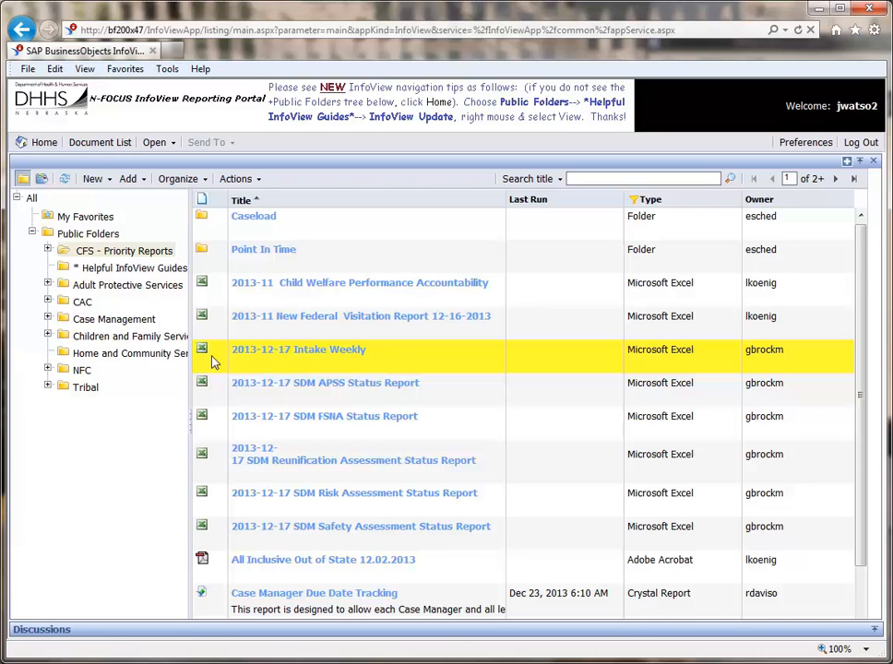
pyautogui.rightClick(308, 360)
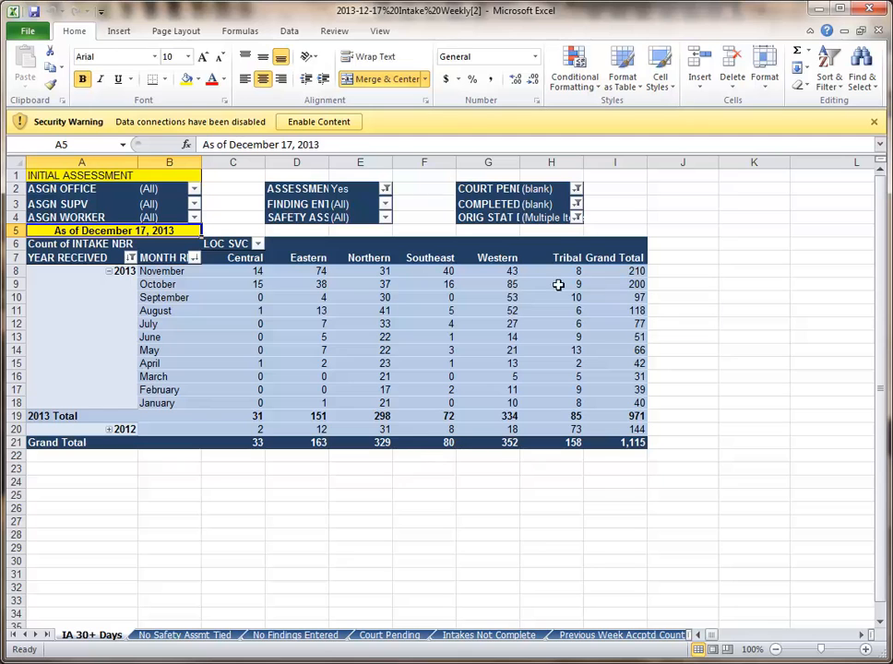
# Check the available choices in the ASGN SUPV and ASGN WORKER filters without changing either filter.
pyautogui.click(193, 205)
pyautogui.click(193, 205)
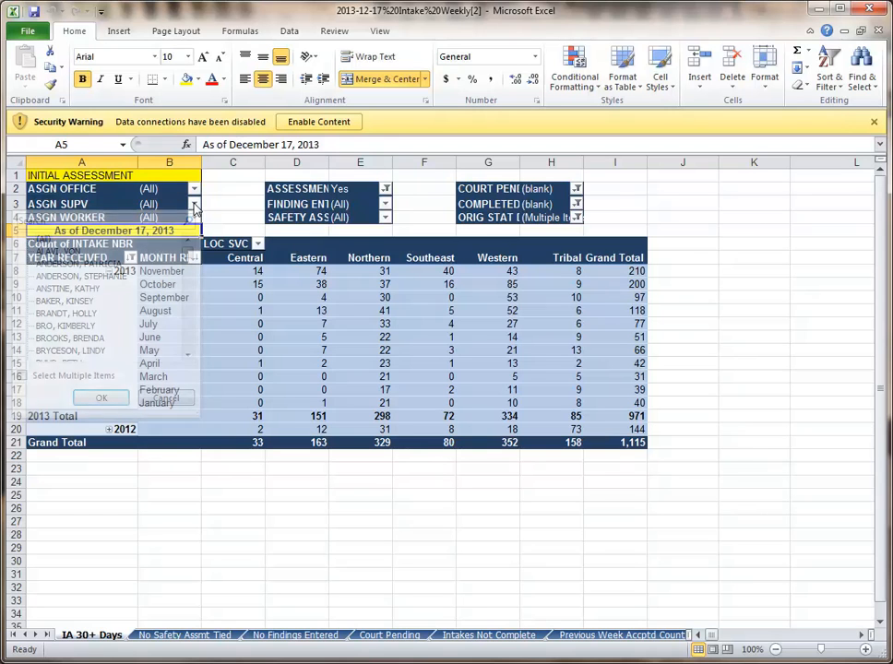
pyautogui.click(193, 218)
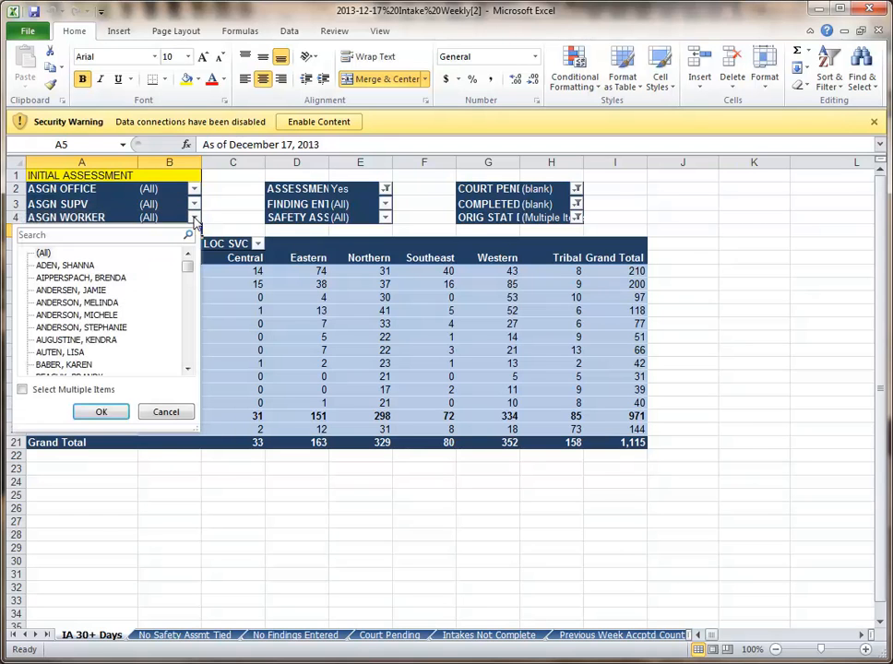
pyautogui.moveTo(189, 262)
pyautogui.mouseDown()
pyautogui.moveTo(191, 348)
pyautogui.moveTo(188, 257)
pyautogui.mouseUp()
pyautogui.click(181, 412)
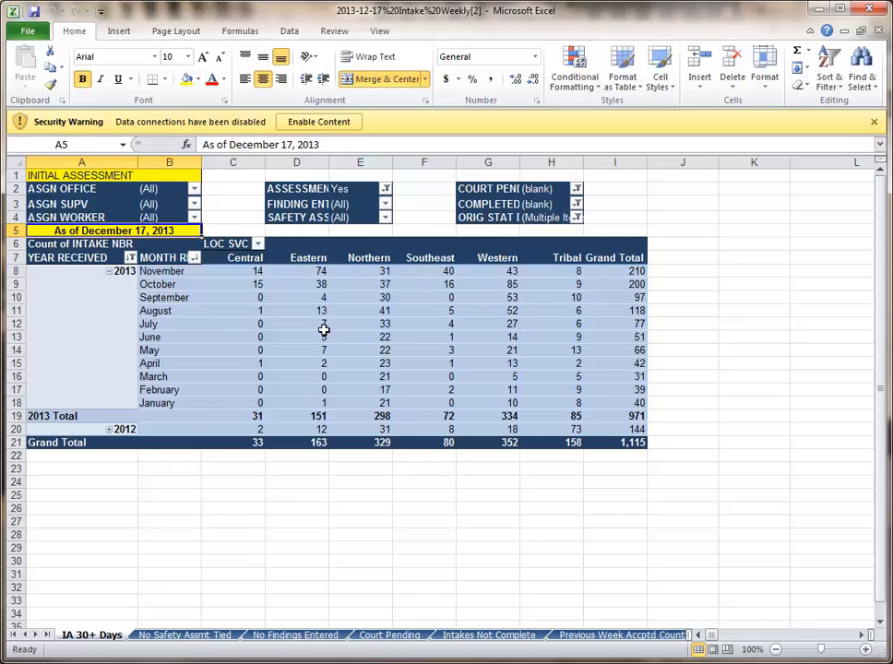
# Review the No Safety Assmt Tied and No Findings Entered sheets.
pyautogui.click(195, 636)
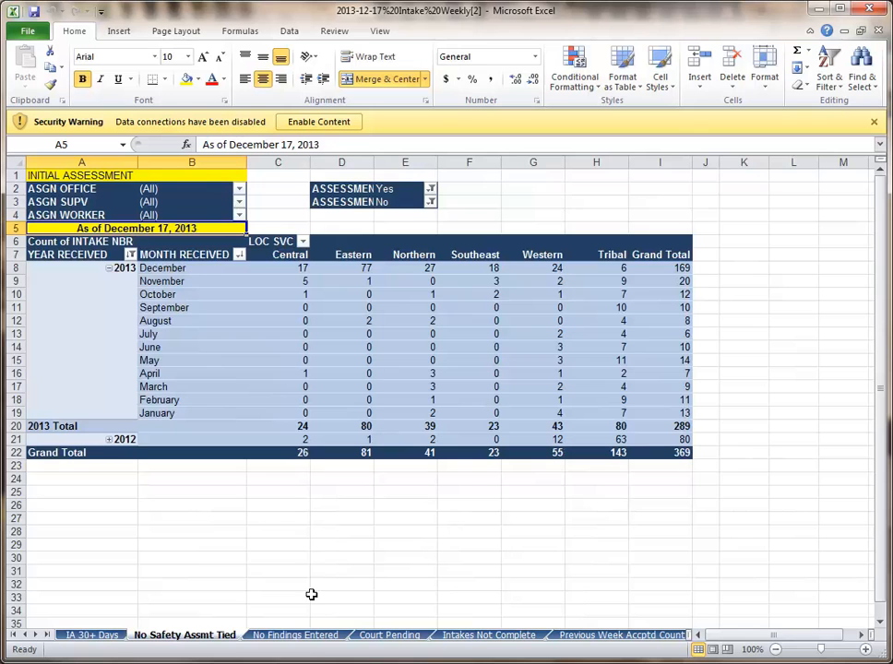
pyautogui.click(296, 636)
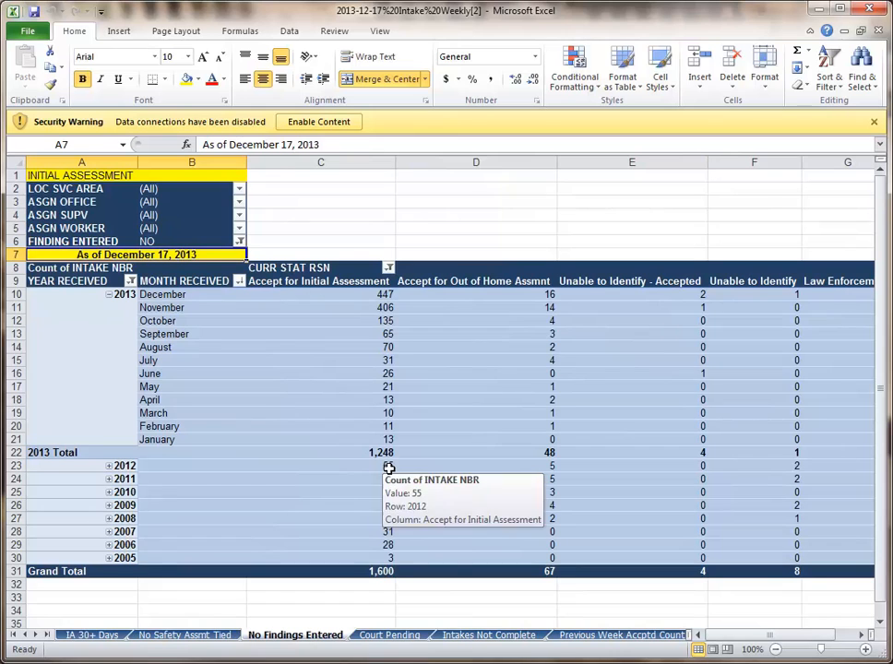
# Show the detail records behind the November 2013 Southeast count on the IA 30+ Days sheet, and return to the summary.
pyautogui.click(92, 635)
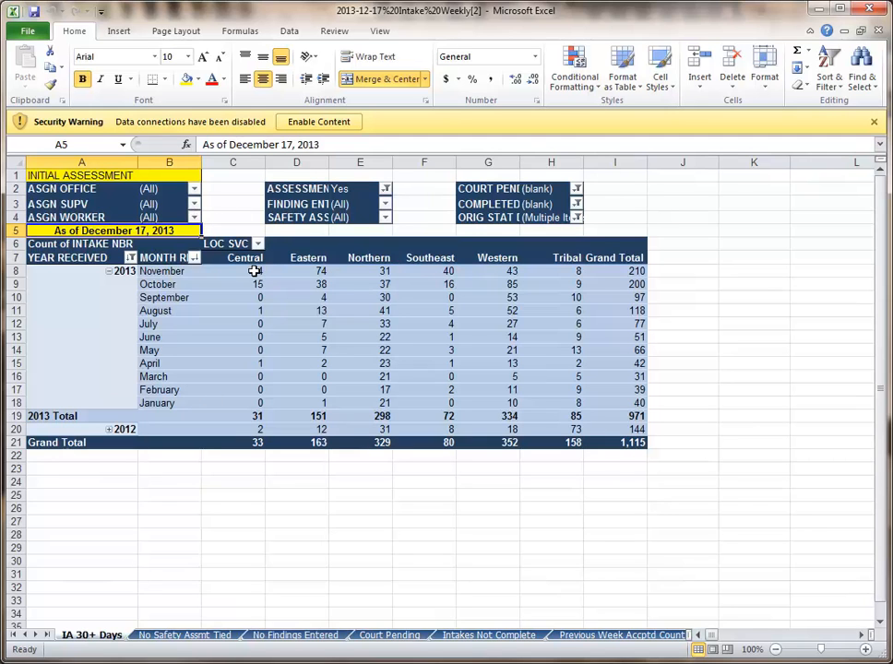
pyautogui.doubleClick(448, 273)
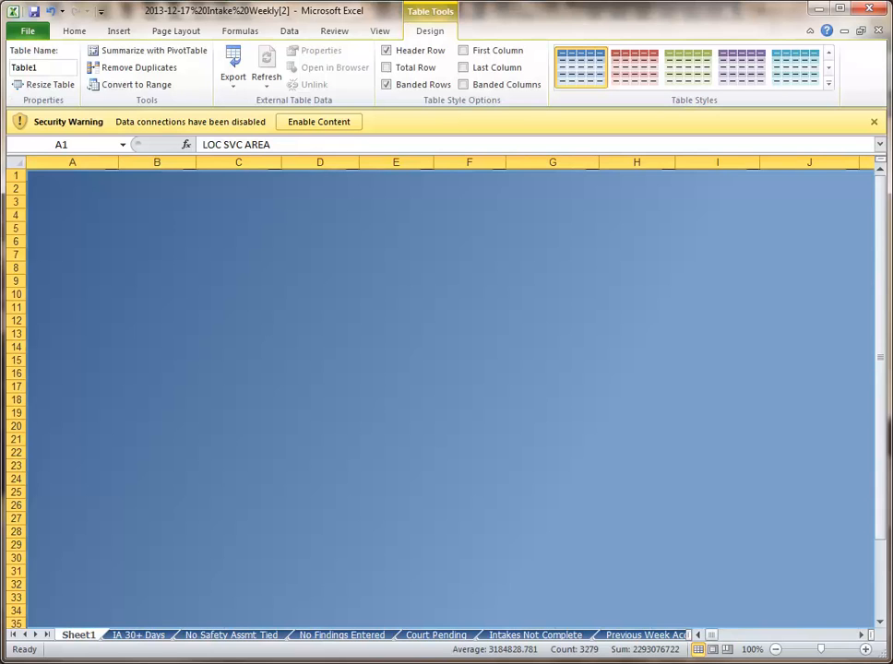
pyautogui.moveTo(709, 636); pyautogui.dragTo(703, 636)
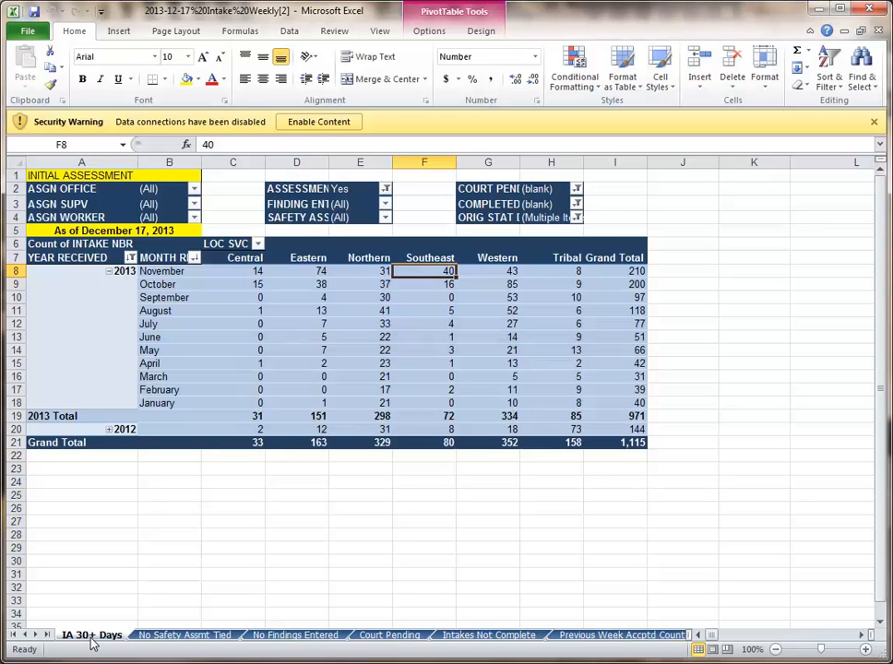
# Review the Court Pending, Intakes Not Complete, Previous Week Accptd Count and Previous Week Intake w.Wards sheets.
pyautogui.click(391, 635)
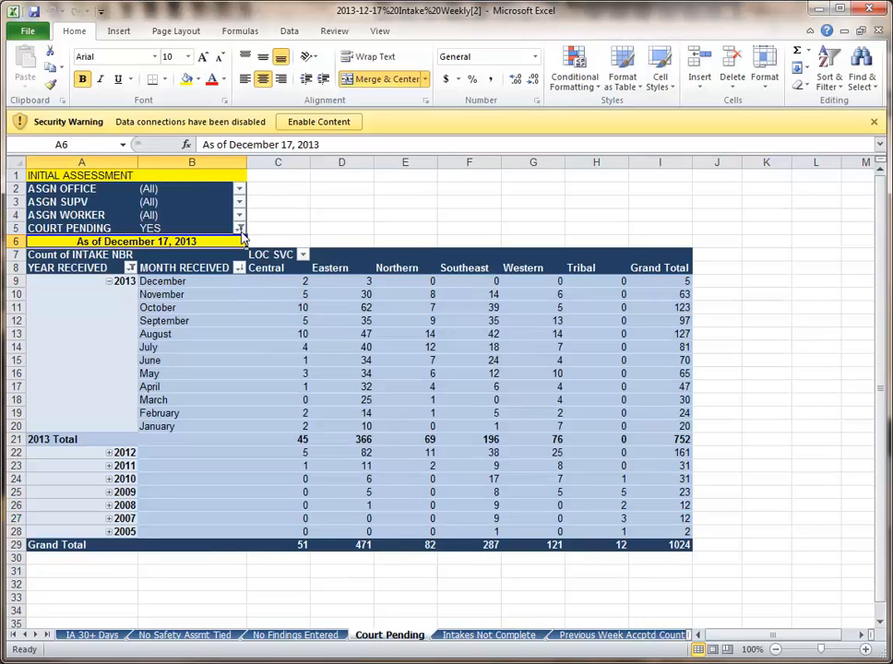
pyautogui.click(489, 638)
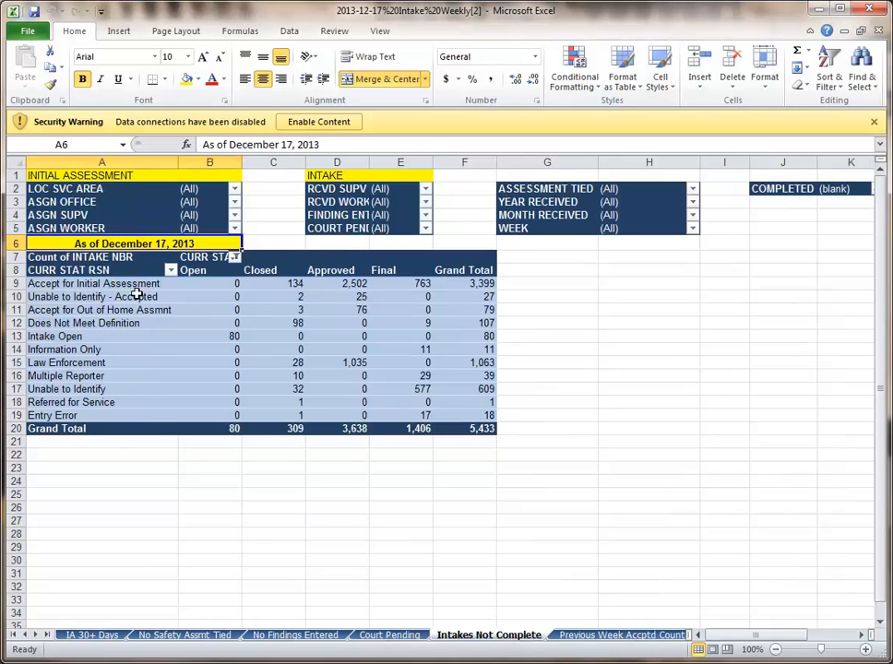
pyautogui.click(620, 635)
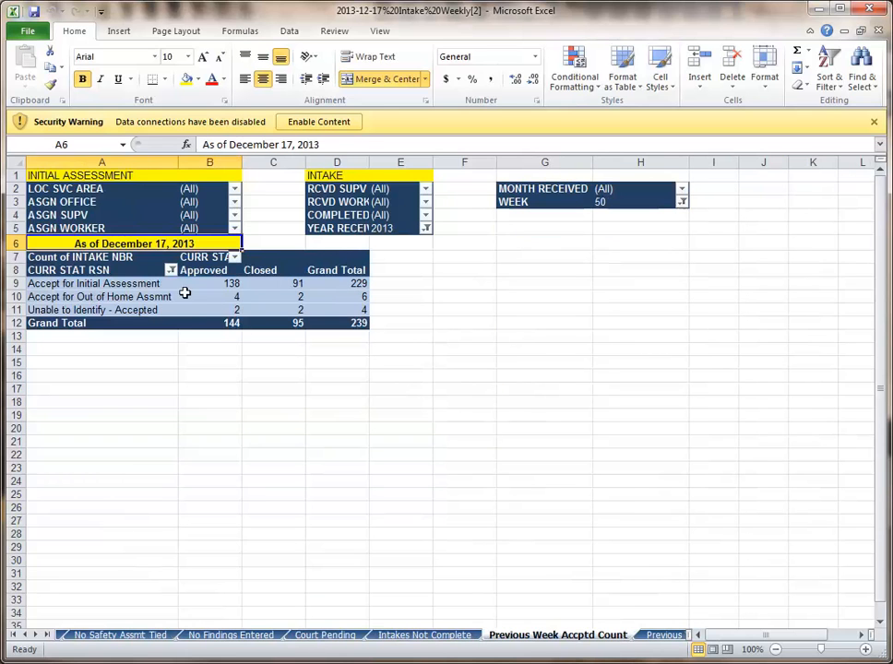
pyautogui.click(666, 636)
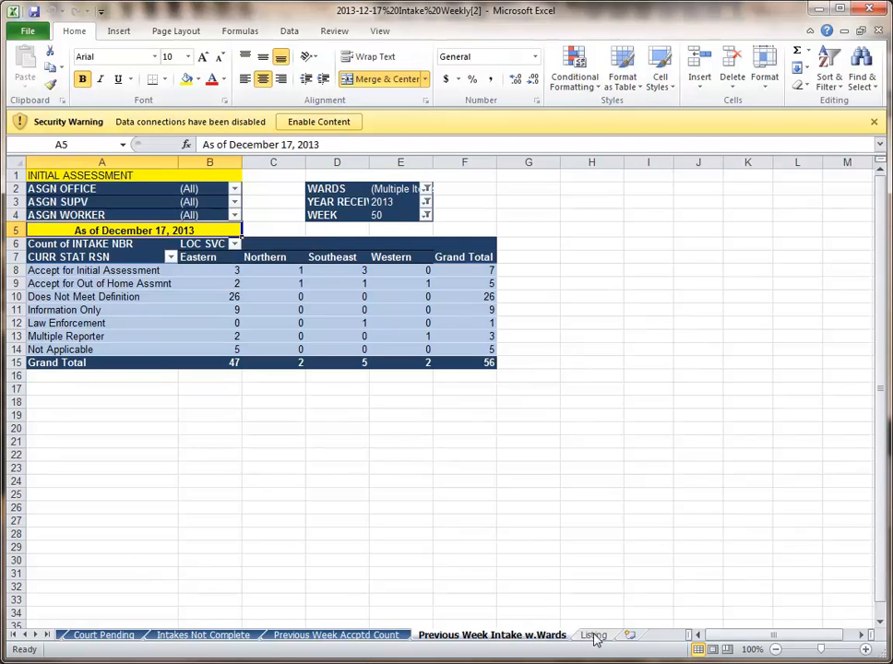
# Go back through the Court Pending, IA 30+ Days, No Safety Assmt Tied and No Findings Entered sheets.
pyautogui.click(83, 636)
pyautogui.click(26, 636)
pyautogui.click(26, 635)
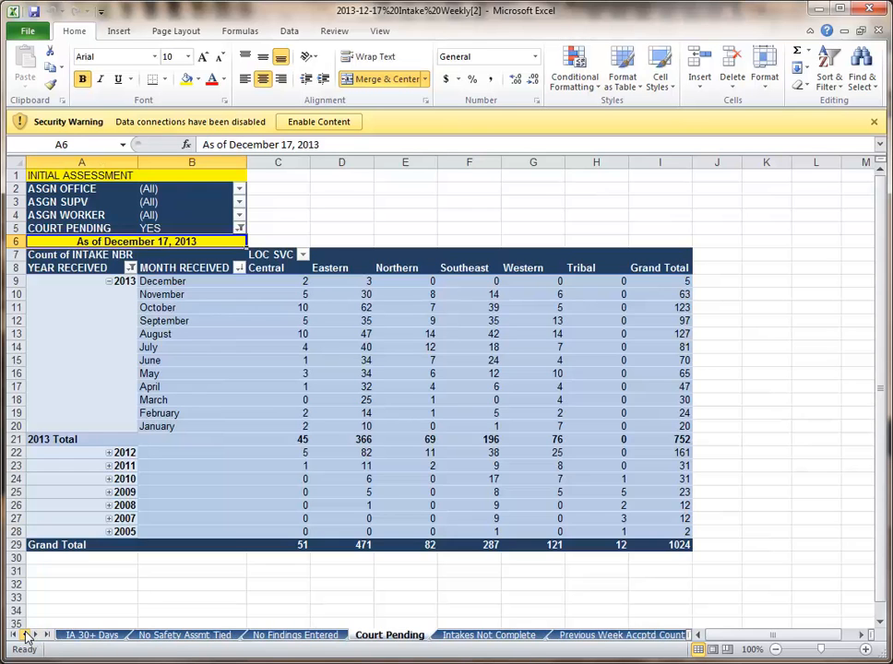
pyautogui.click(94, 635)
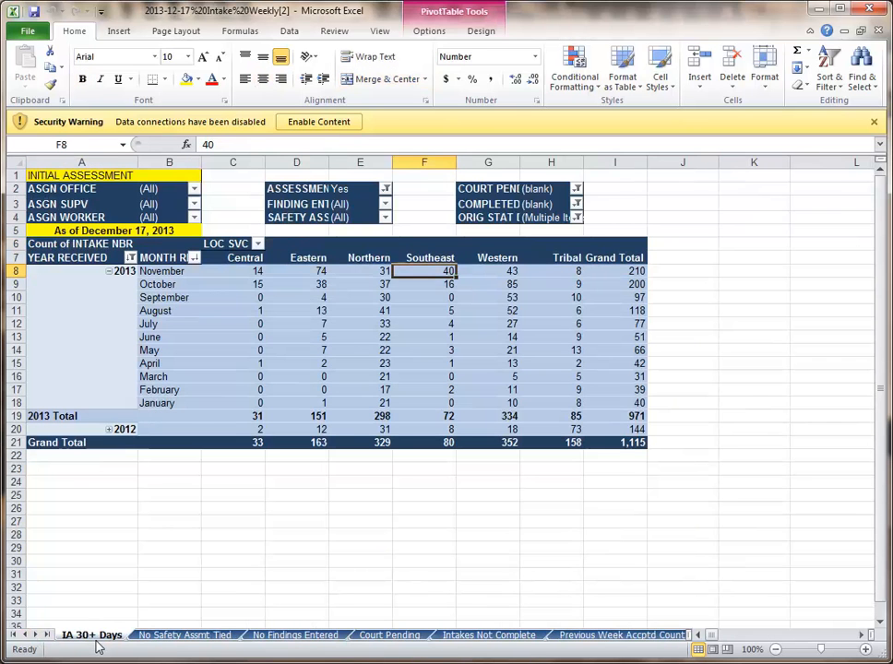
pyautogui.click(189, 637)
pyautogui.click(286, 638)
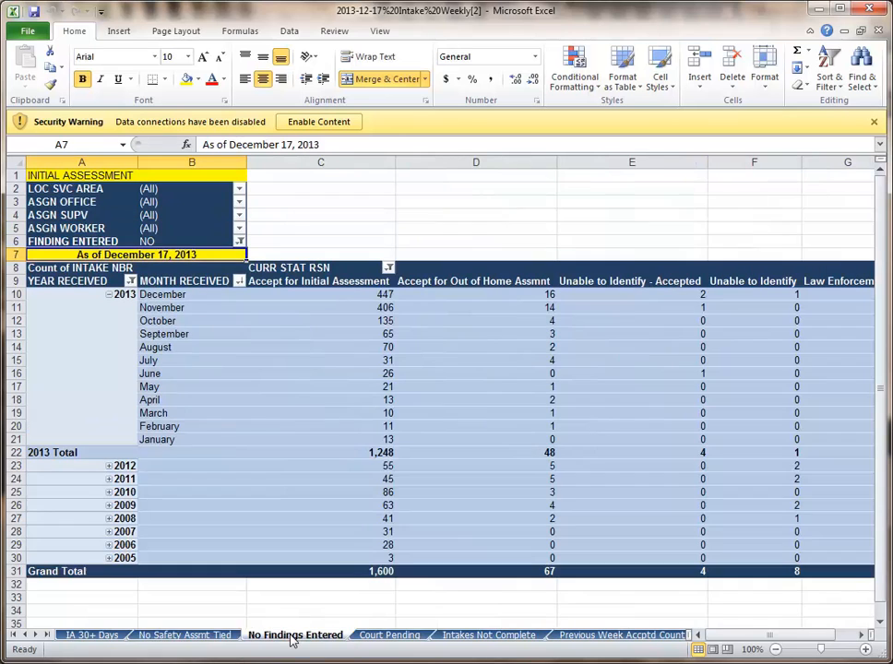
pyautogui.click(102, 636)
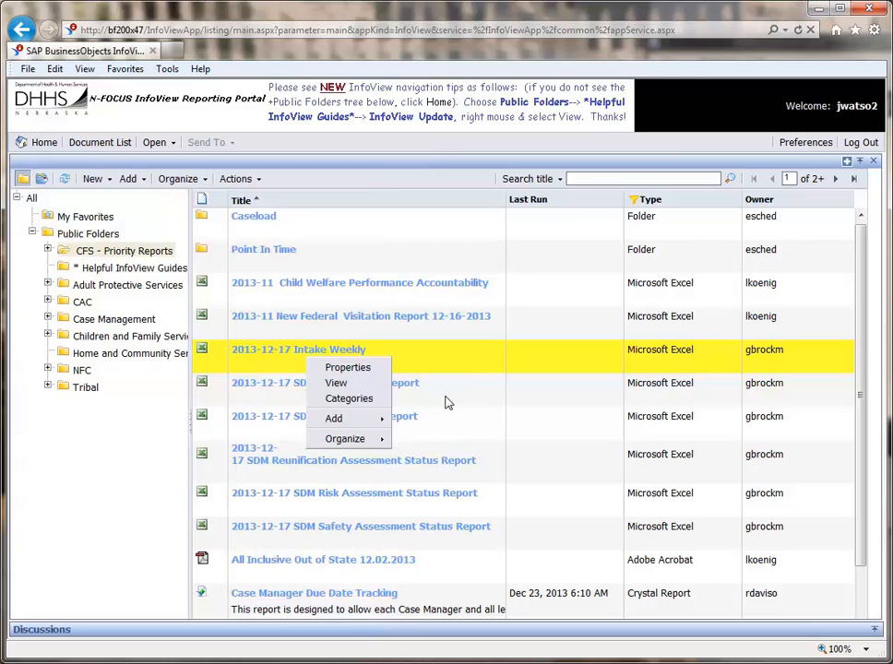
# Open the 2013-12-17 SDM Reunification Assessment Status Report from the portal and compare its Not Final and Finalized sheets.
pyautogui.rightClick(449, 401)
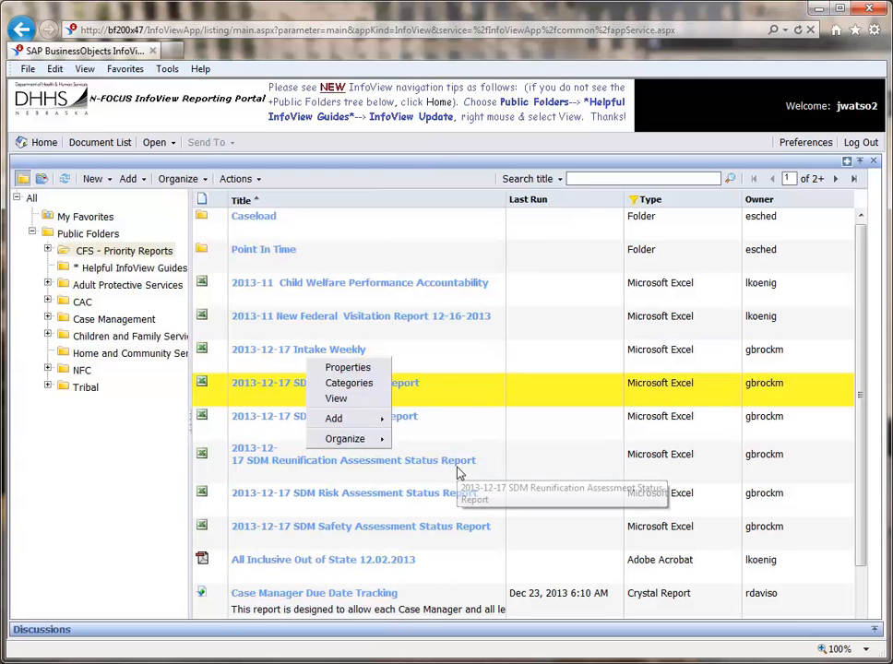
pyautogui.click(458, 473)
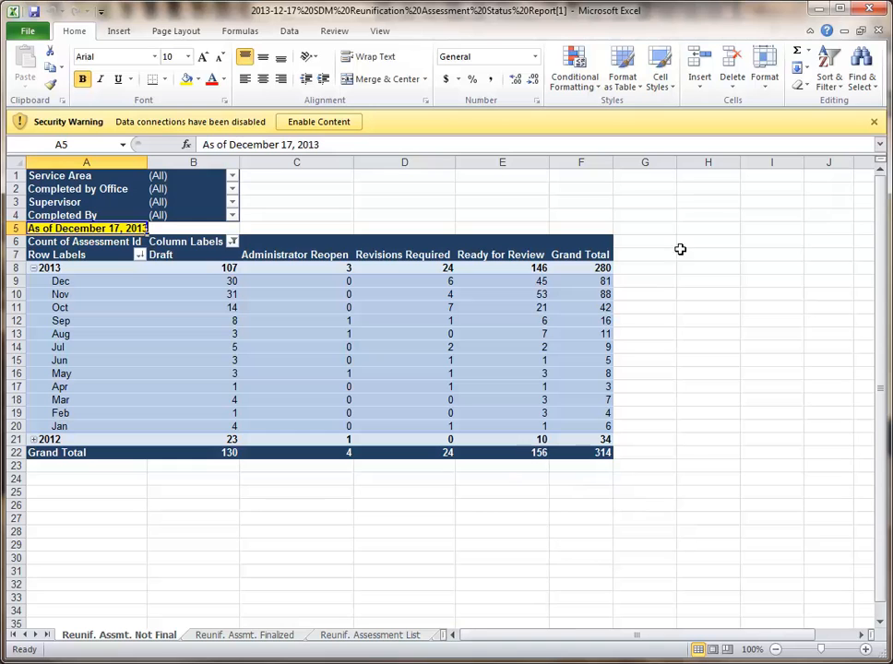
pyautogui.moveTo(444, 263)
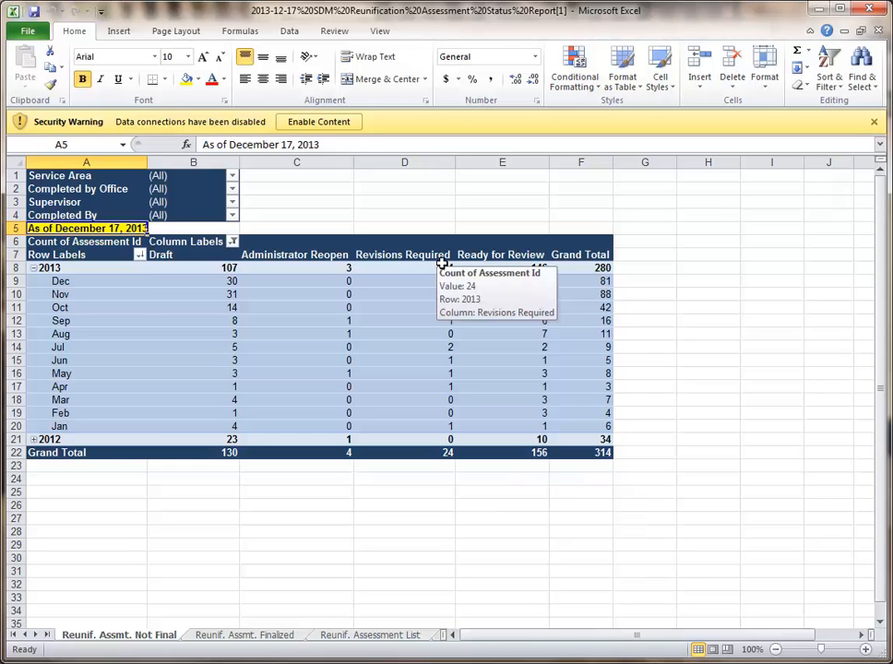
pyautogui.click(237, 636)
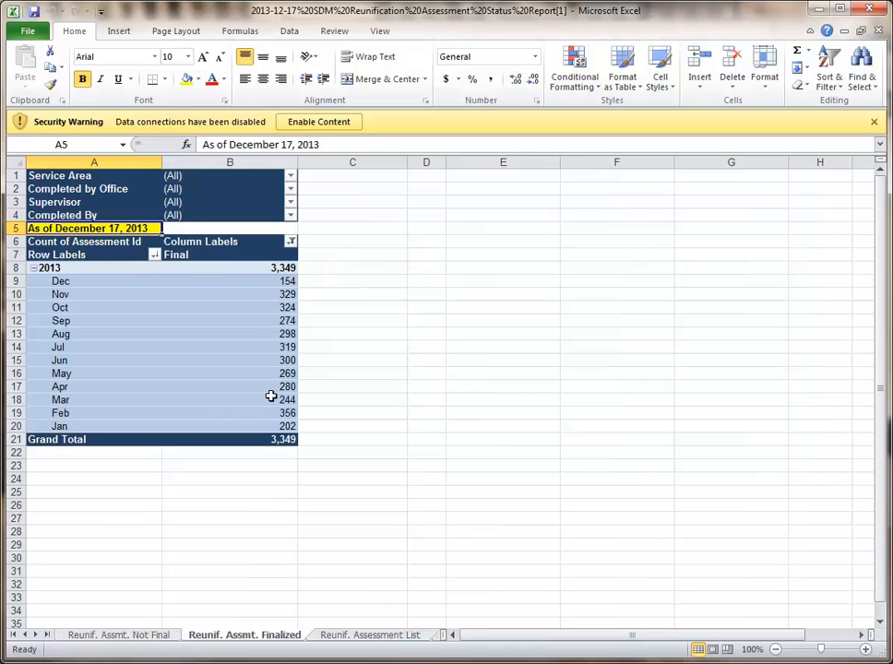
pyautogui.click(147, 634)
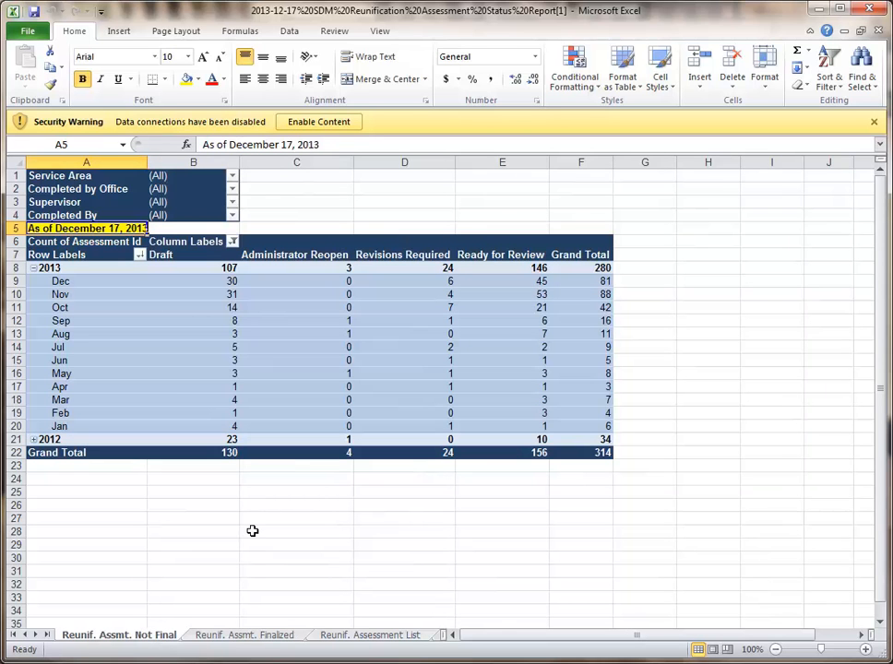
# Check the Completed By, Supervisor and Completed by Office filters on the Reunif. Assmt. Not Final sheet without changing them.
pyautogui.click(233, 216)
pyautogui.click(236, 205)
pyautogui.click(235, 205)
pyautogui.click(236, 206)
pyautogui.click(233, 194)
pyautogui.click(233, 194)
# Extract the detail records behind the December 2013 Ready for Review count into a new sheet.
pyautogui.moveTo(541, 283)
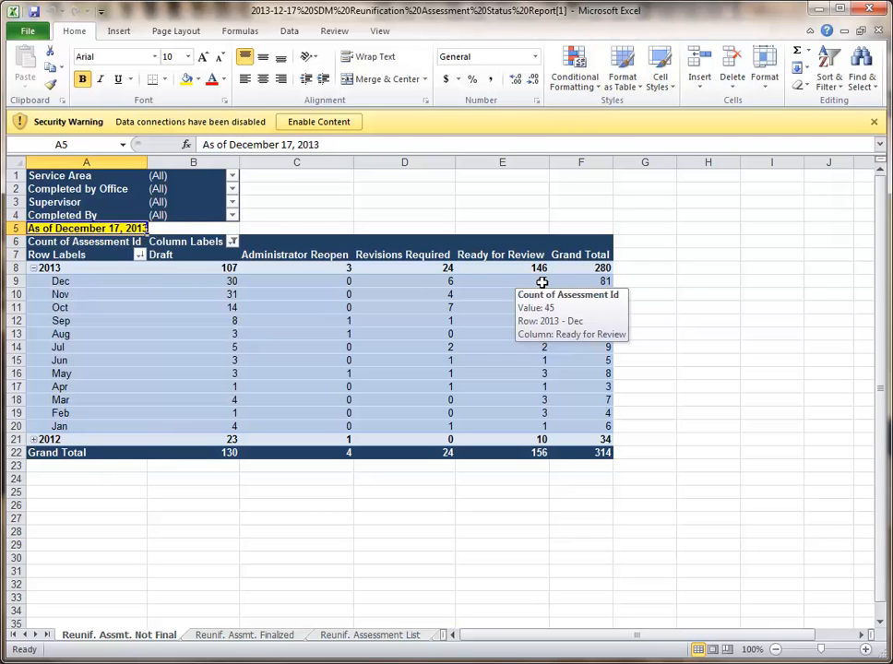
pyautogui.doubleClick(535, 284)
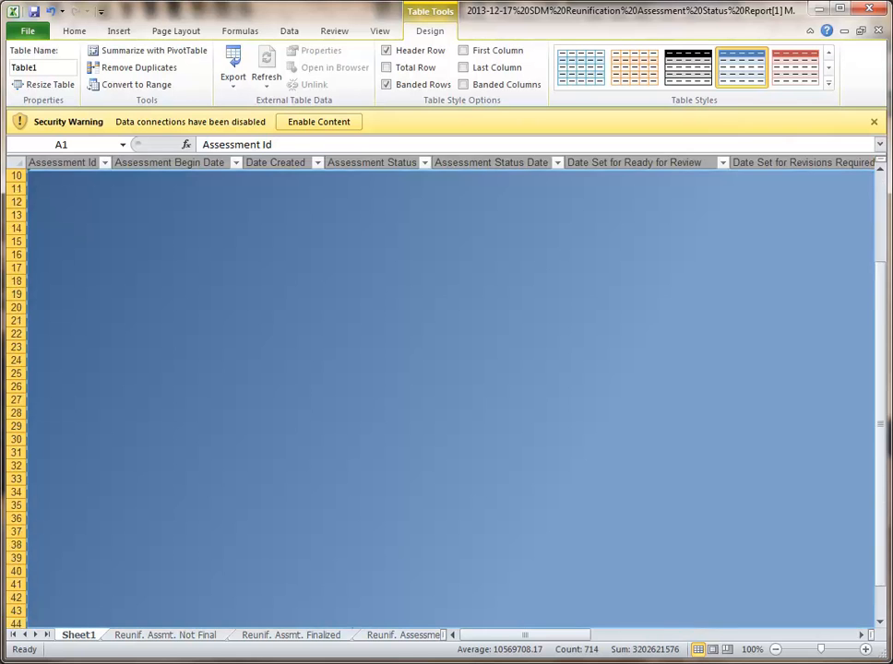
# Return to the Reunif. Assmt. Not Final sheet, minimize the workbook and open the 2013-12-17 SDM Risk Assessment Status Report.
pyautogui.click(173, 635)
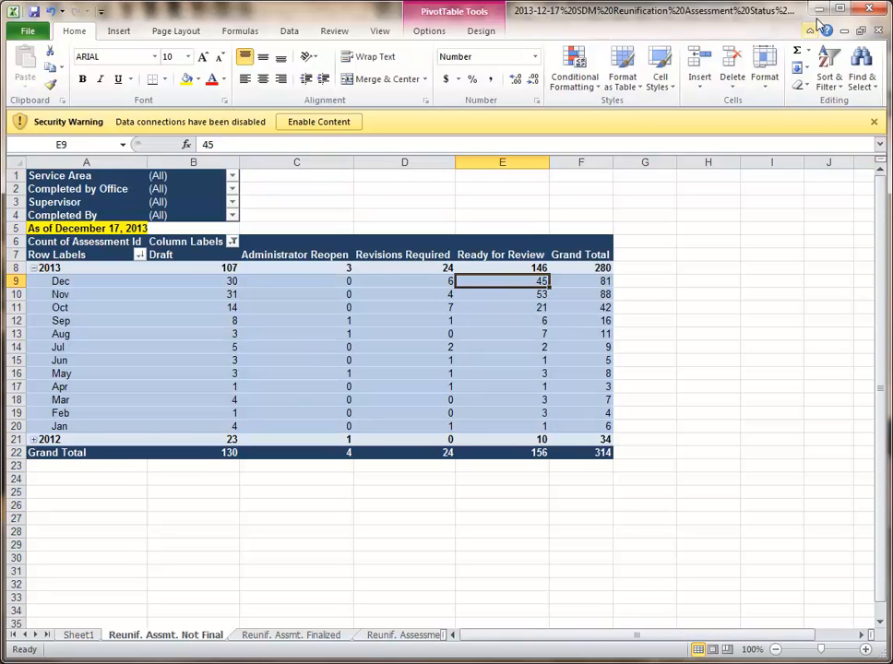
pyautogui.click(818, 9)
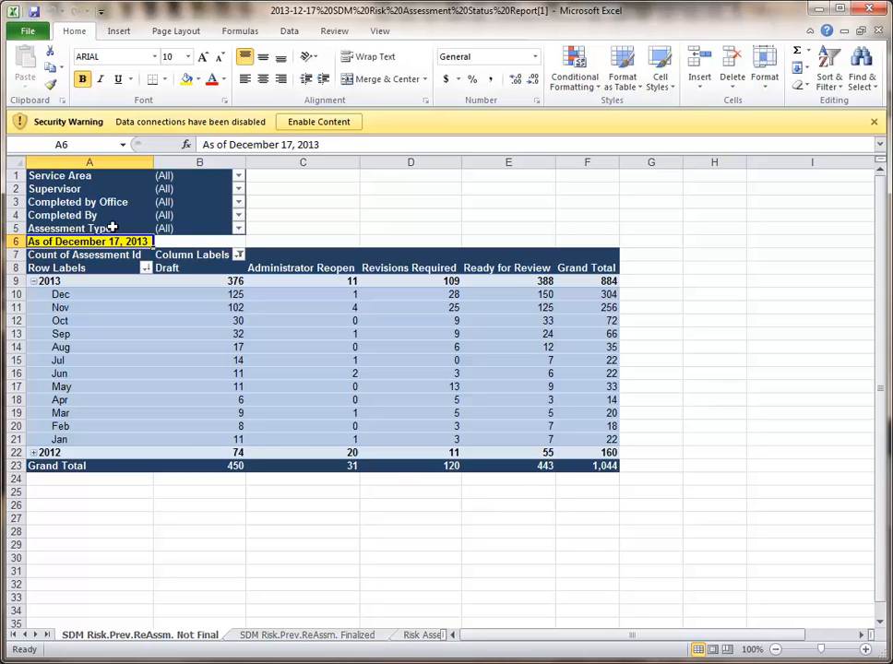
# Try filtering the Assessment Type by Risk Reassessment and reset the filter to (All).
pyautogui.click(238, 229)
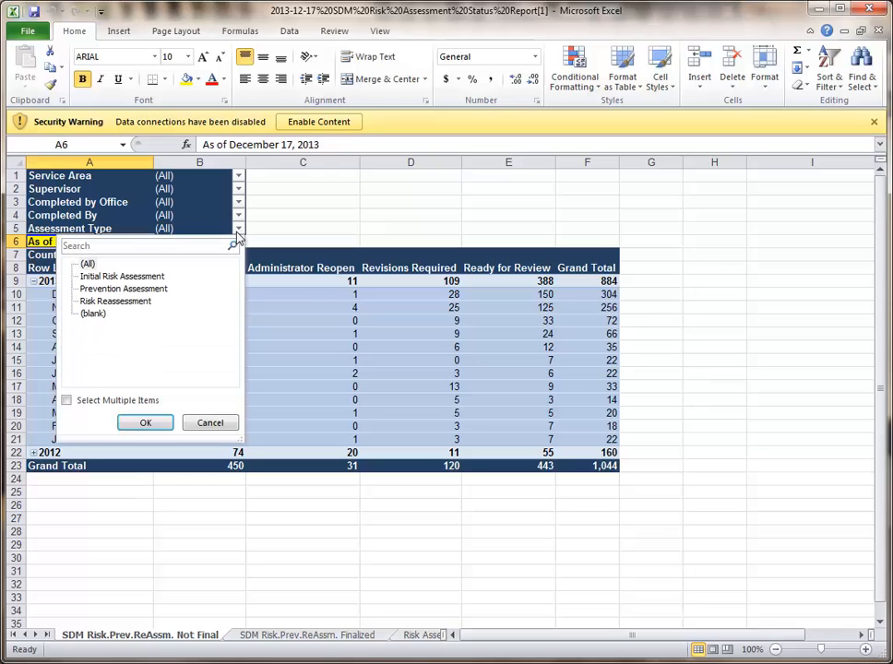
pyautogui.click(132, 303)
pyautogui.click(153, 423)
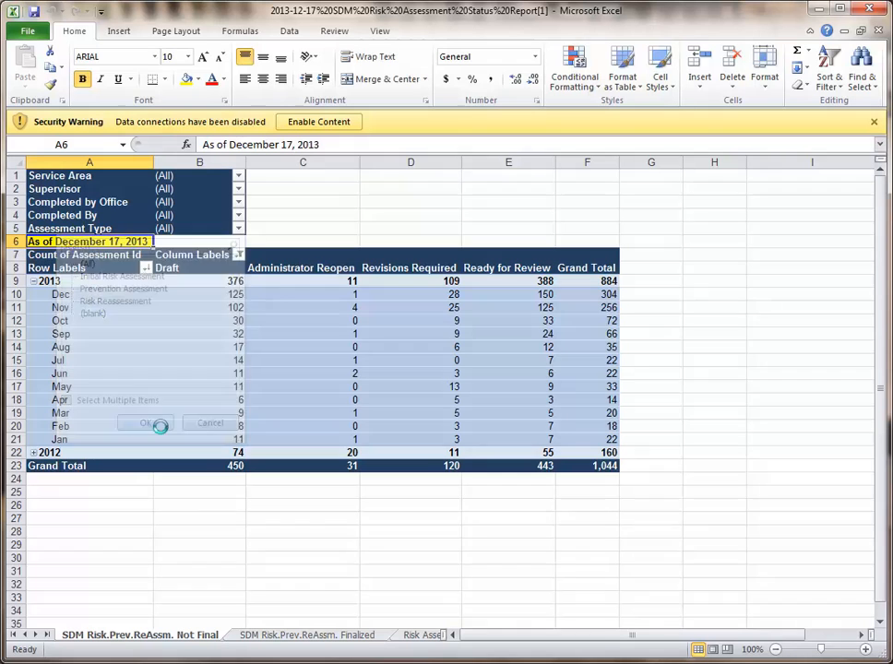
pyautogui.click(256, 229)
pyautogui.click(105, 265)
pyautogui.click(163, 422)
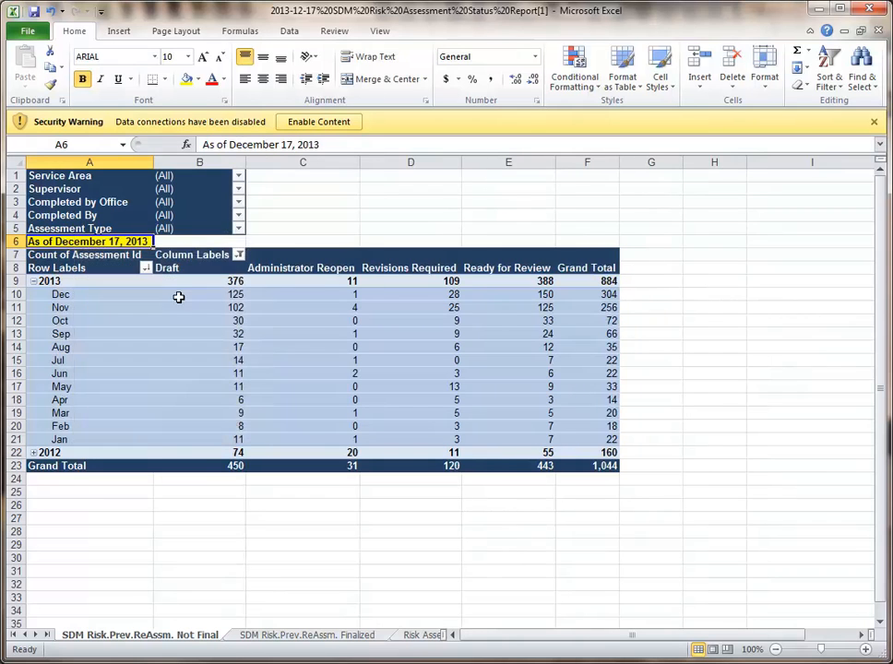
# Filter the pivot table's Assessment Type to Initial Risk Assessment and inspect the December 2013 Ready for Review count.
pyautogui.click(238, 228)
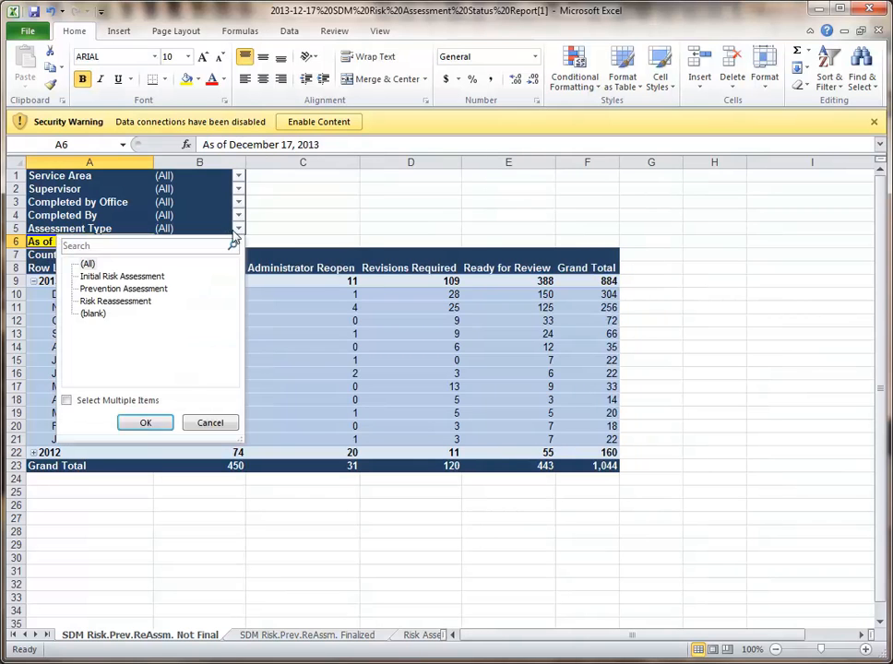
pyautogui.click(109, 277)
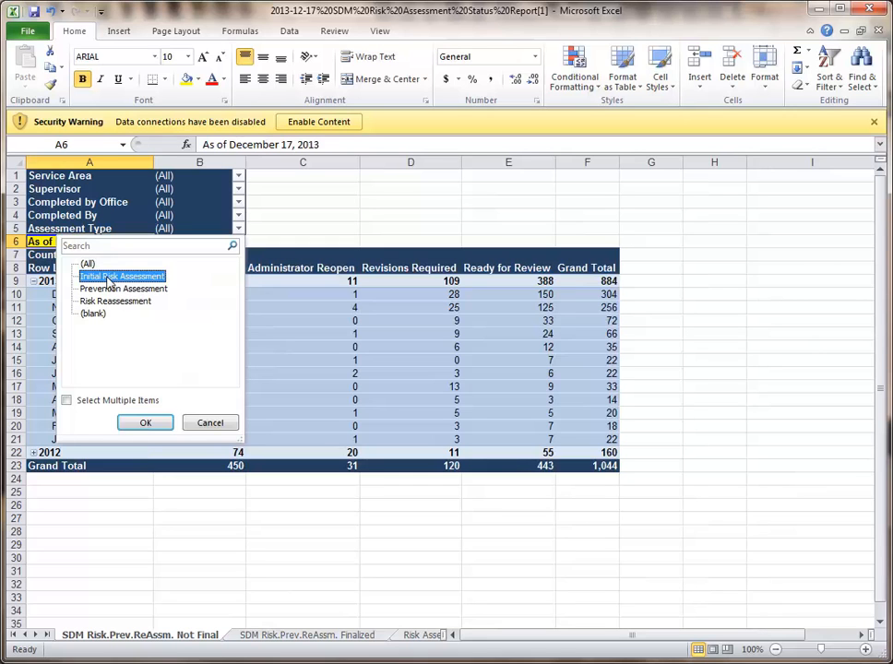
pyautogui.click(145, 423)
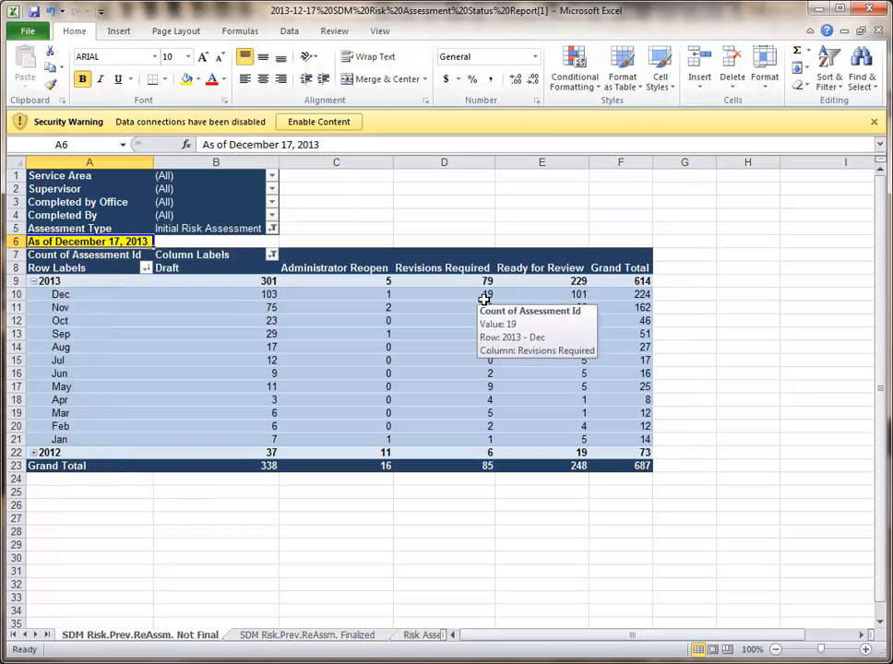
pyautogui.moveTo(579, 295)
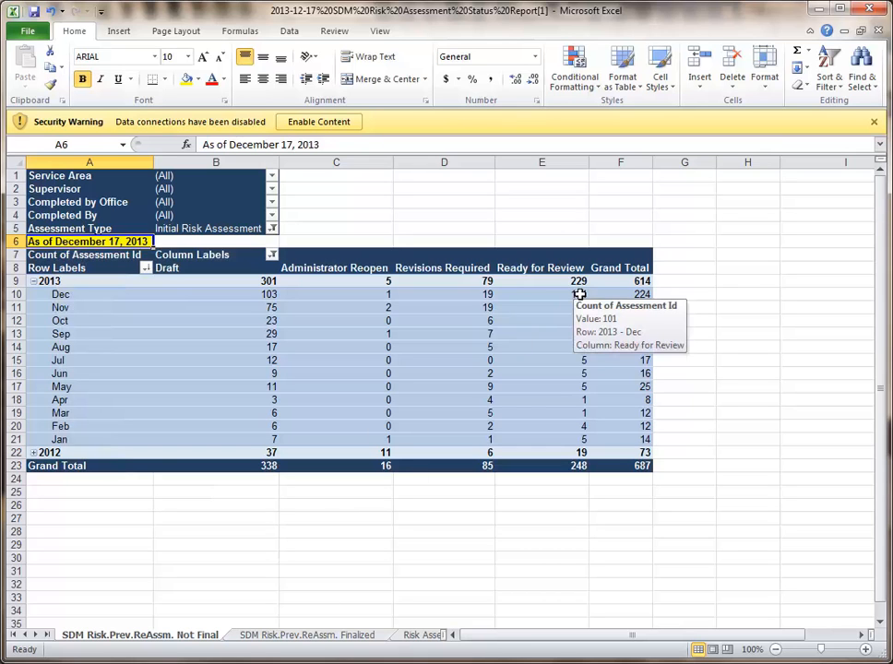
# Review the SDM Risk.Prev.ReAssm. Finalized sheet and return to the SDM Risk.Prev.ReAssm. Not Final sheet.
pyautogui.click(297, 635)
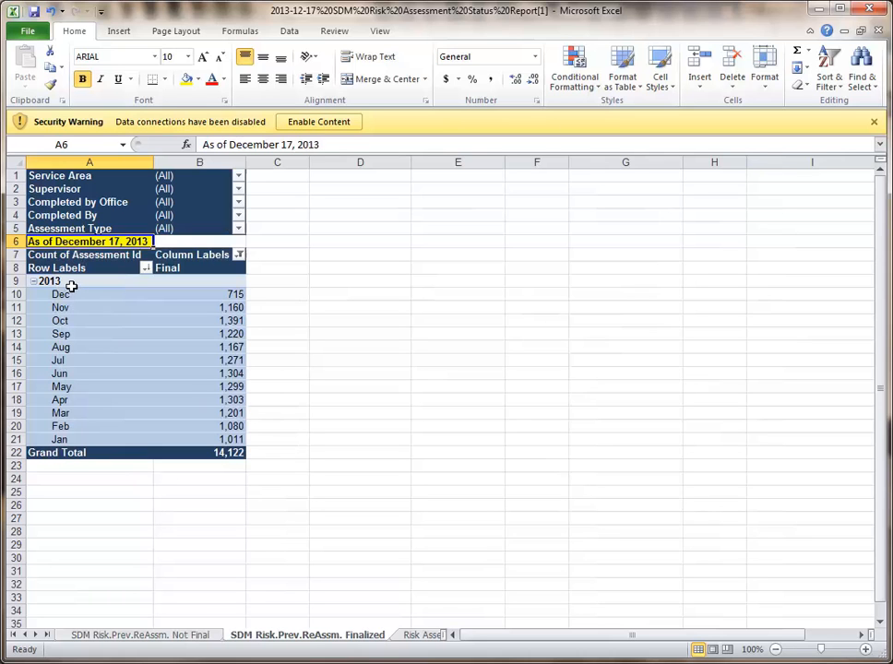
pyautogui.click(175, 634)
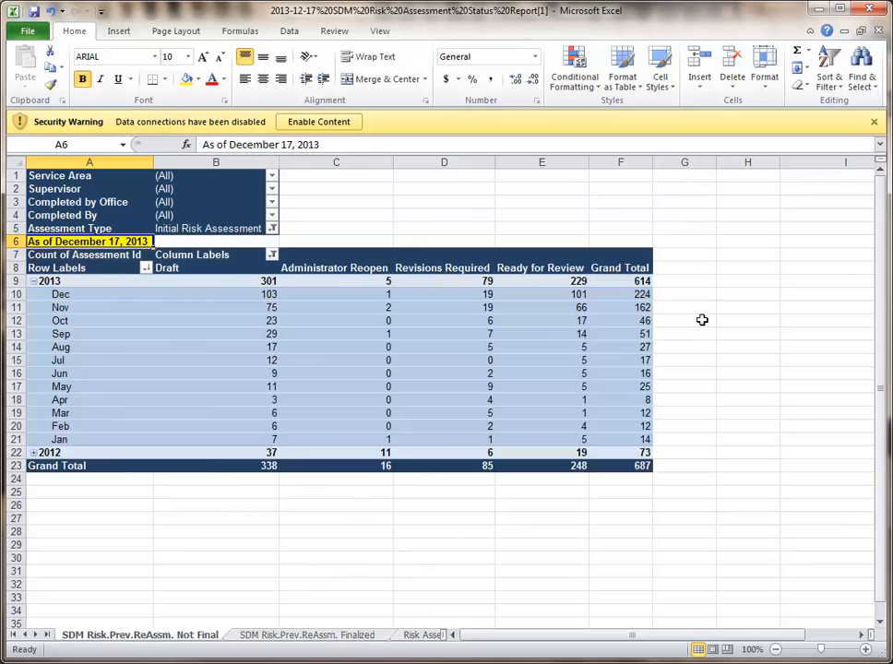
# Minimize the risk workbook and examine the 2013 Draft, Revisions Required and Ready for Review counts in the 2013-12-17 SDM Safety Assessment Status Report.
pyautogui.click(818, 8)
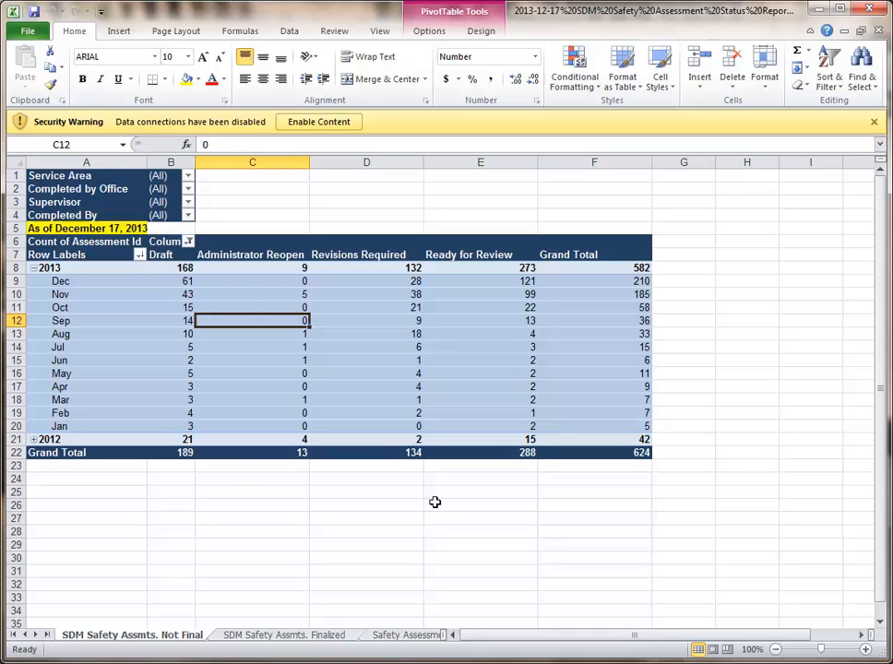
pyautogui.moveTo(175, 264)
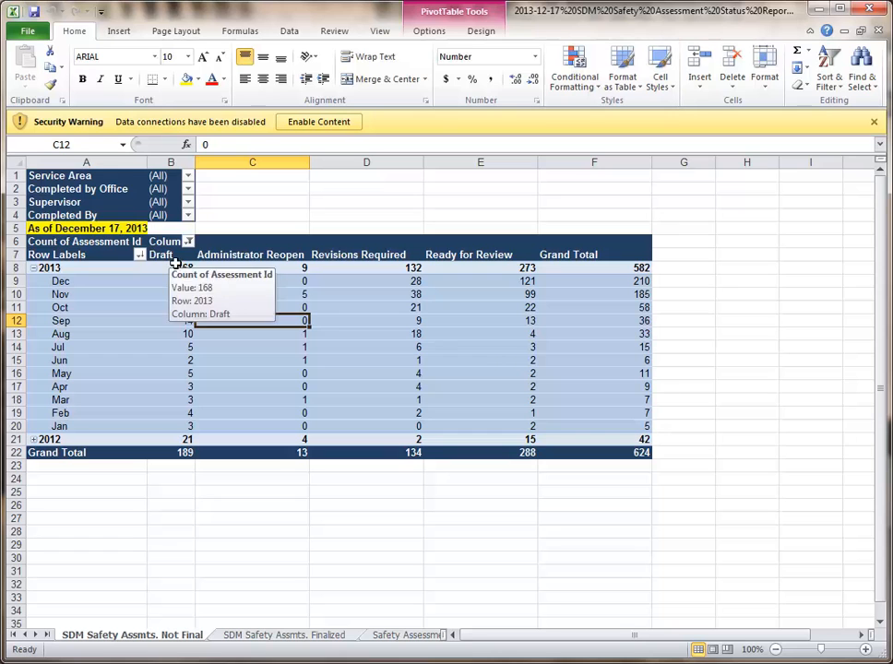
pyautogui.moveTo(370, 263)
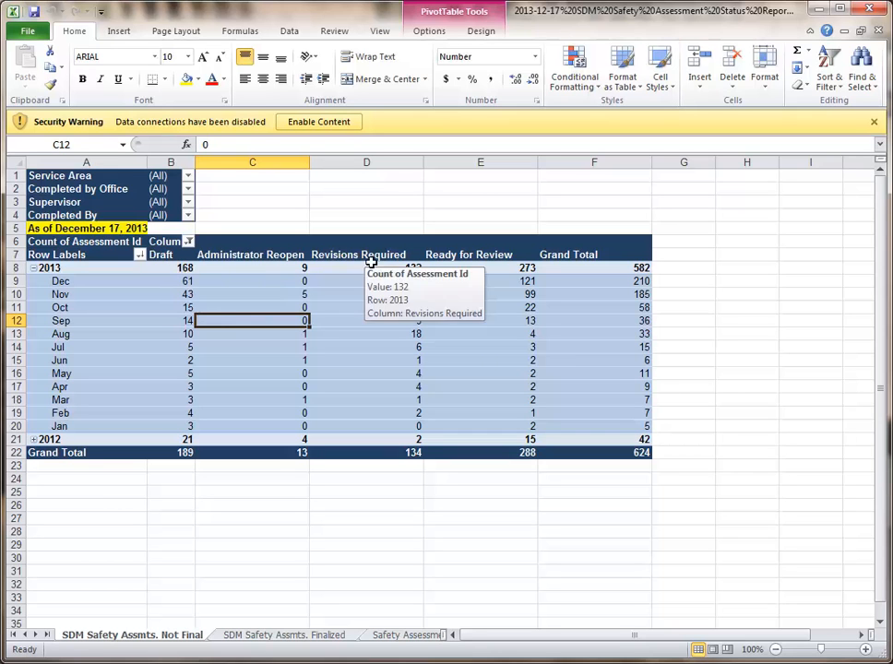
pyautogui.moveTo(463, 257)
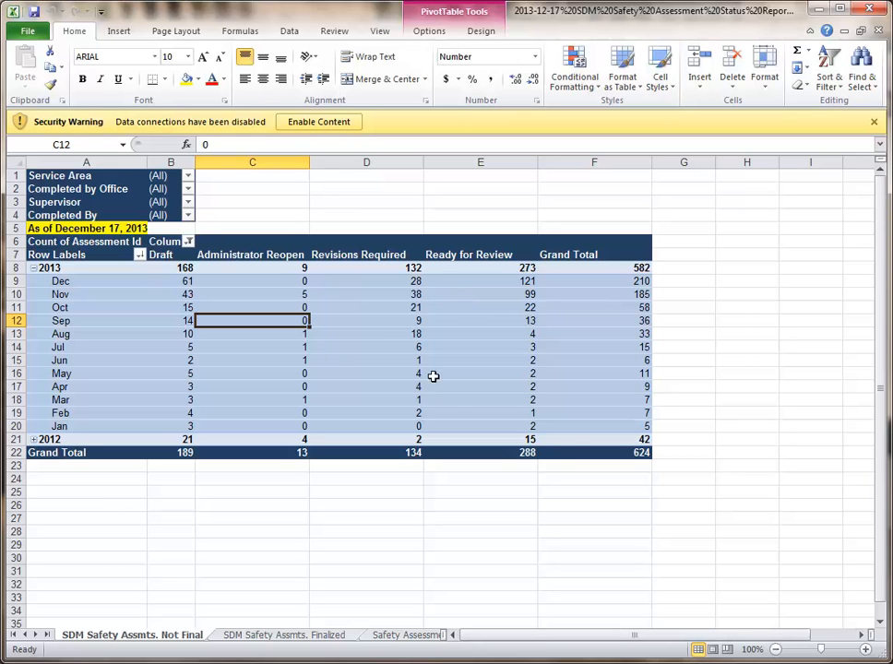
# Minimize the safety assessment workbook and review the CFS - Priority Reports list from its beginning in the InfoView portal.
pyautogui.click(818, 8)
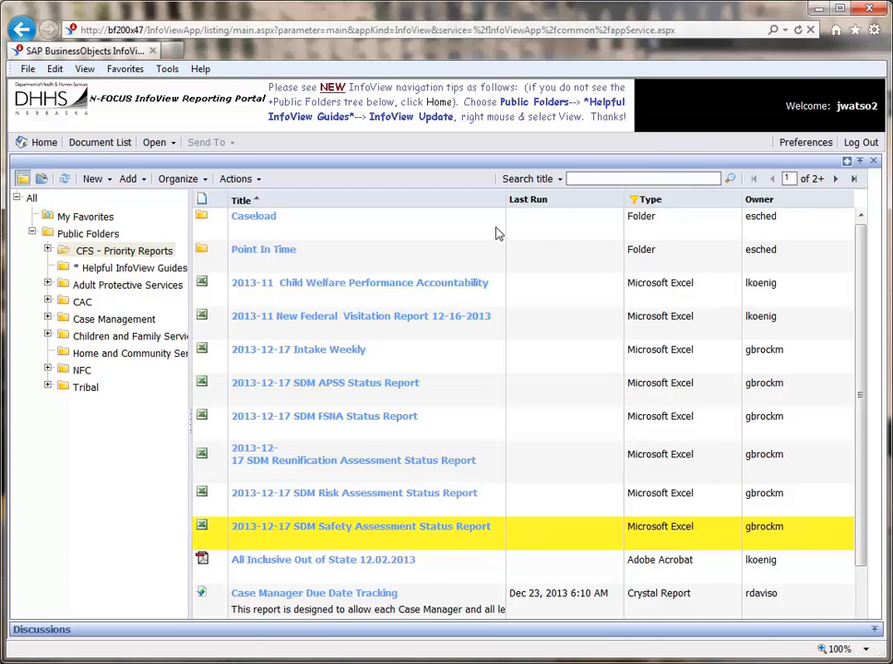
pyautogui.moveTo(860, 255)
pyautogui.mouseDown()
pyautogui.moveTo(867, 356)
pyautogui.moveTo(857, 235)
pyautogui.mouseUp()
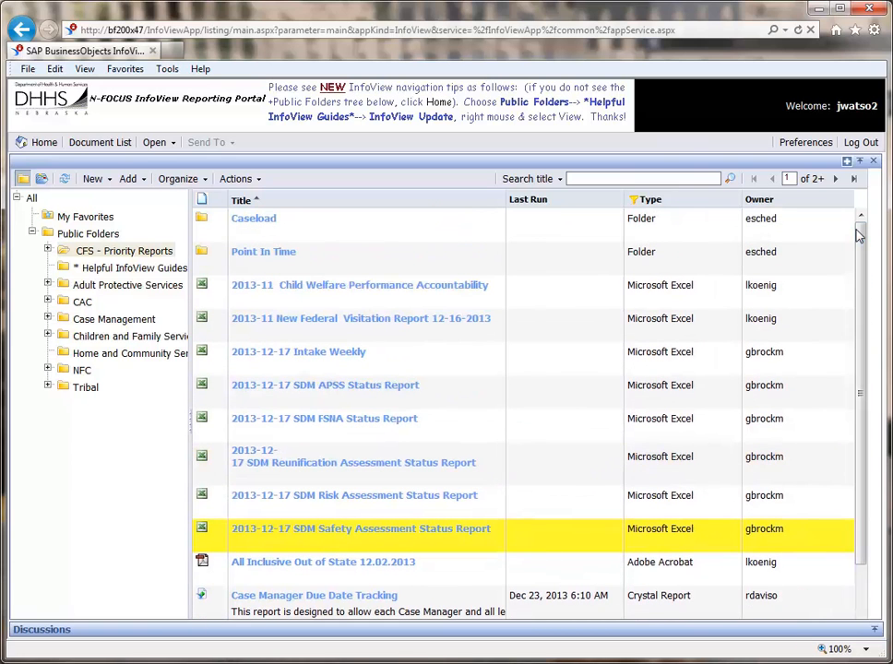
pyautogui.moveTo(858, 235); pyautogui.dragTo(878, 259)
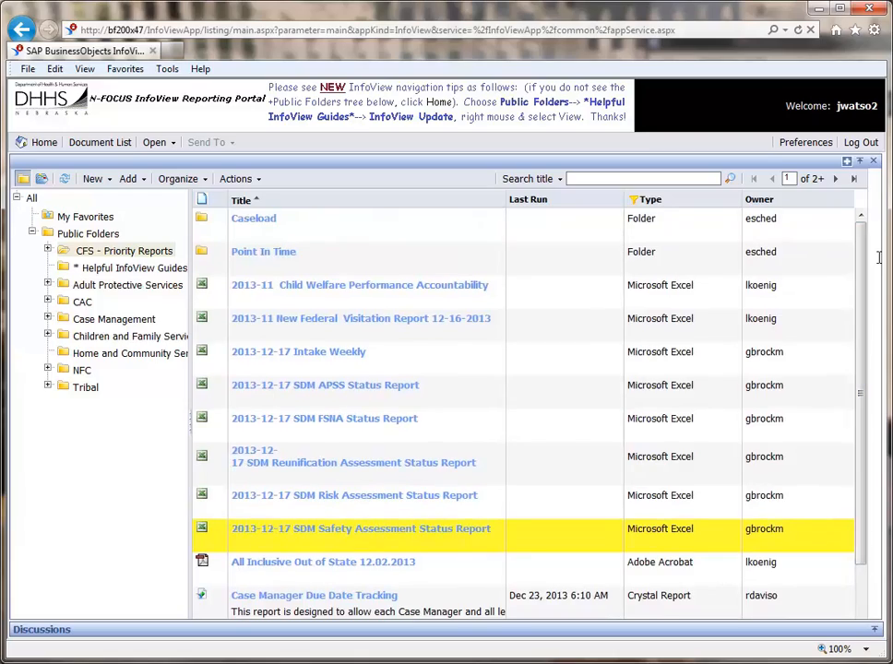